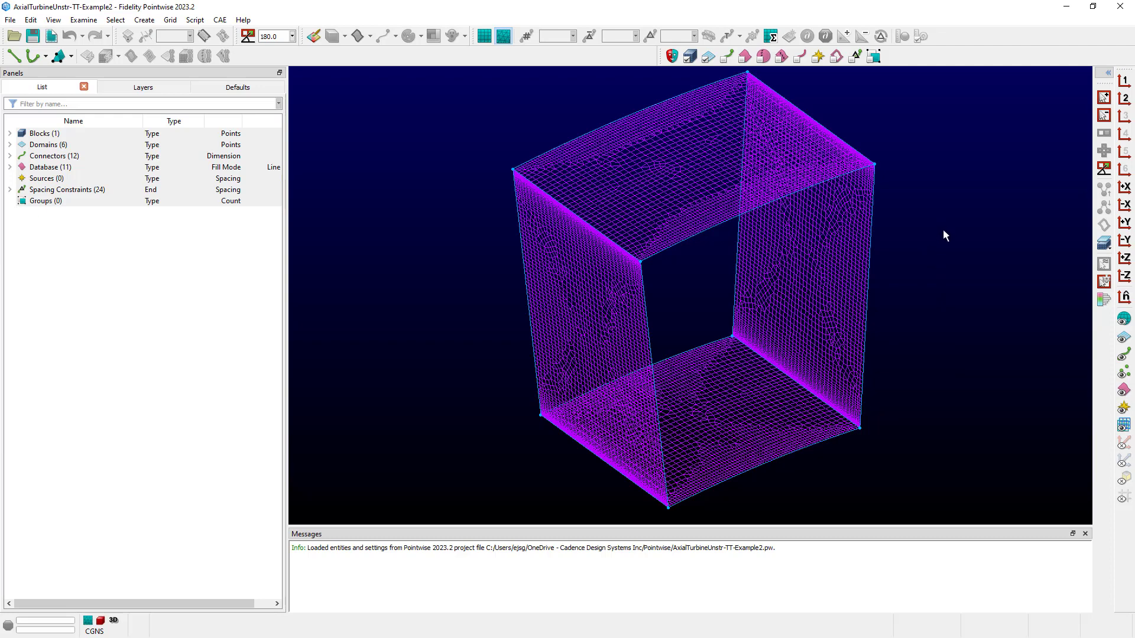
# Examine the block's cell types with a cutting plane enabled along X.
pyautogui.click(1124, 99)
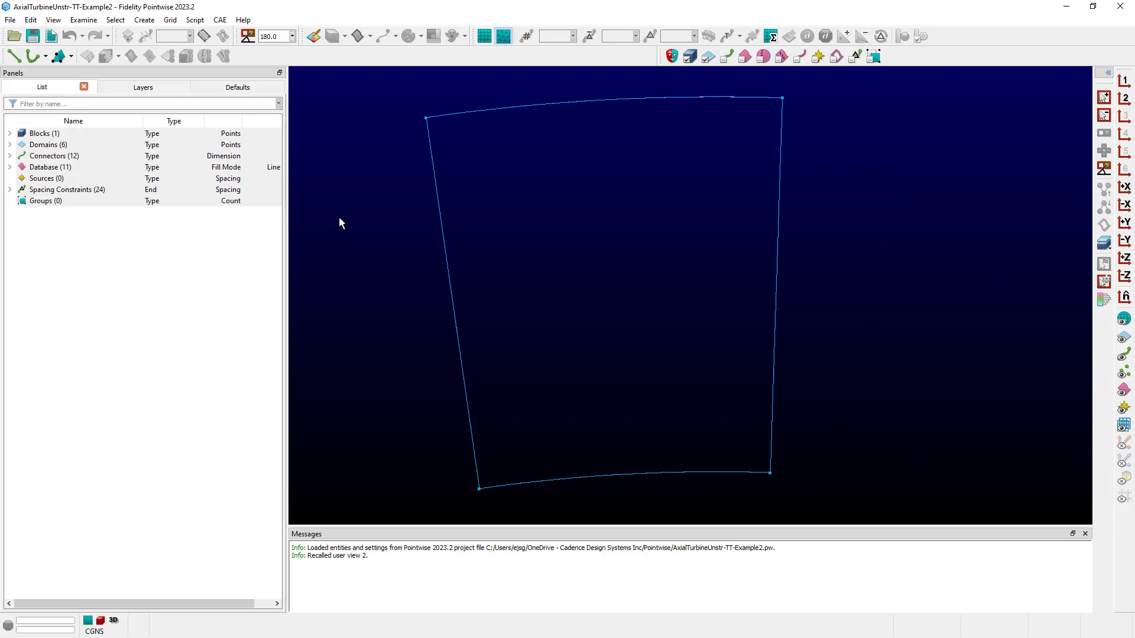
pyautogui.click(1124, 81)
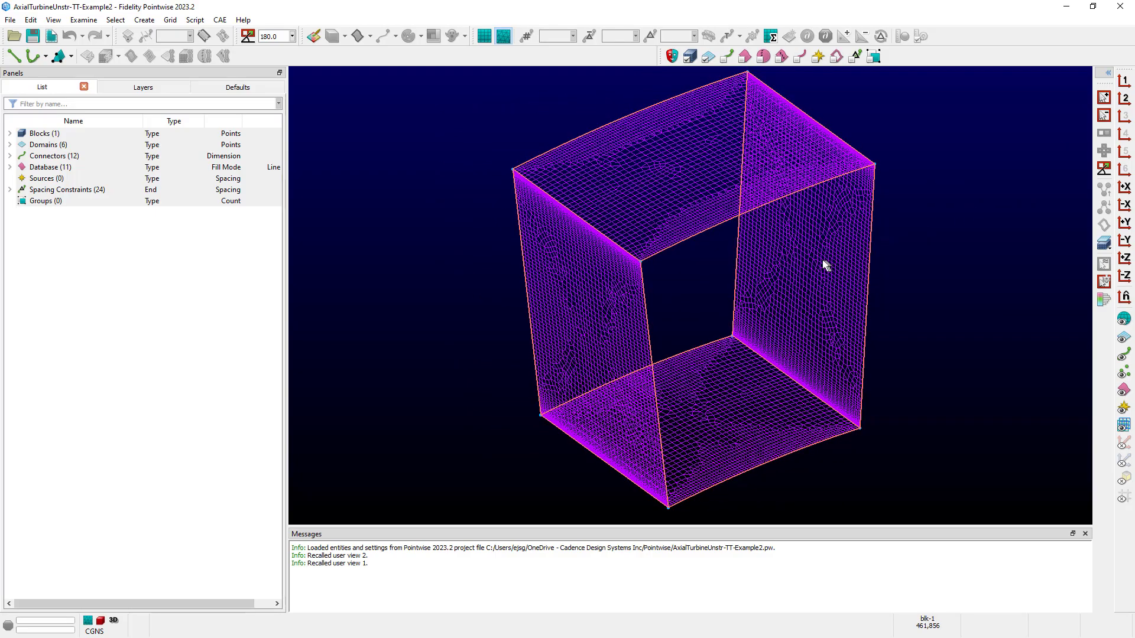
pyautogui.click(604, 320)
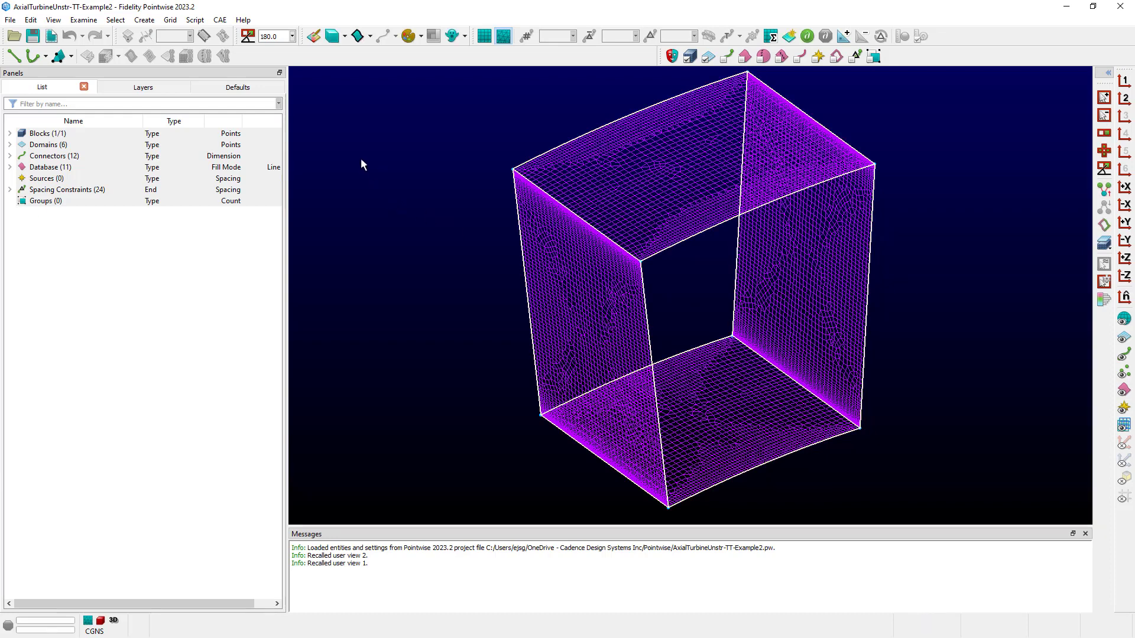
pyautogui.click(80, 21)
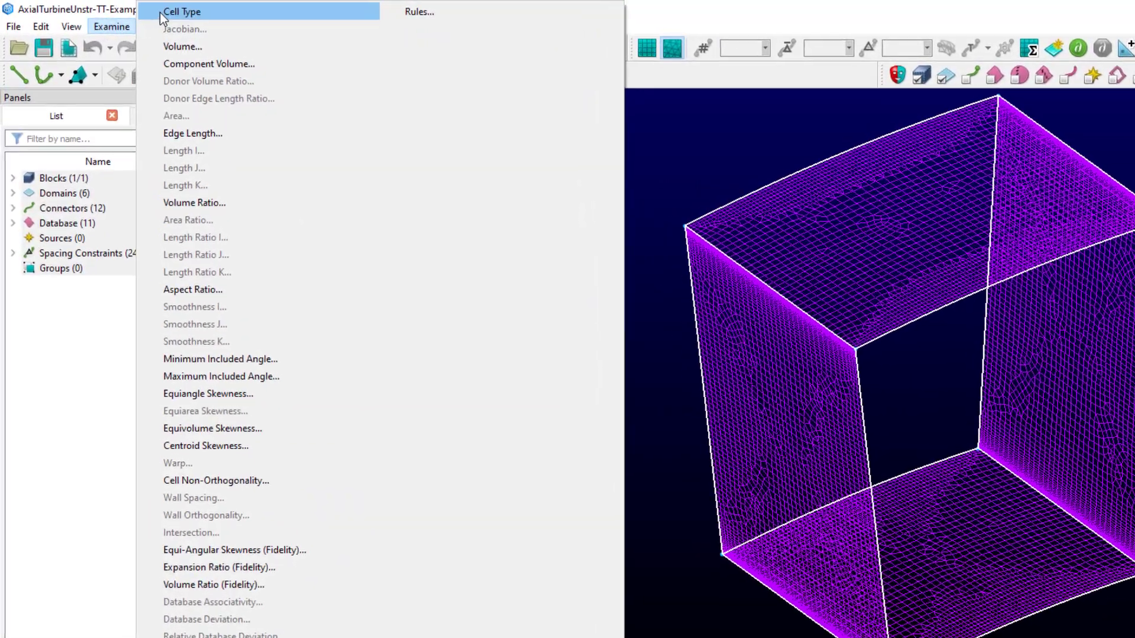
pyautogui.click(161, 10)
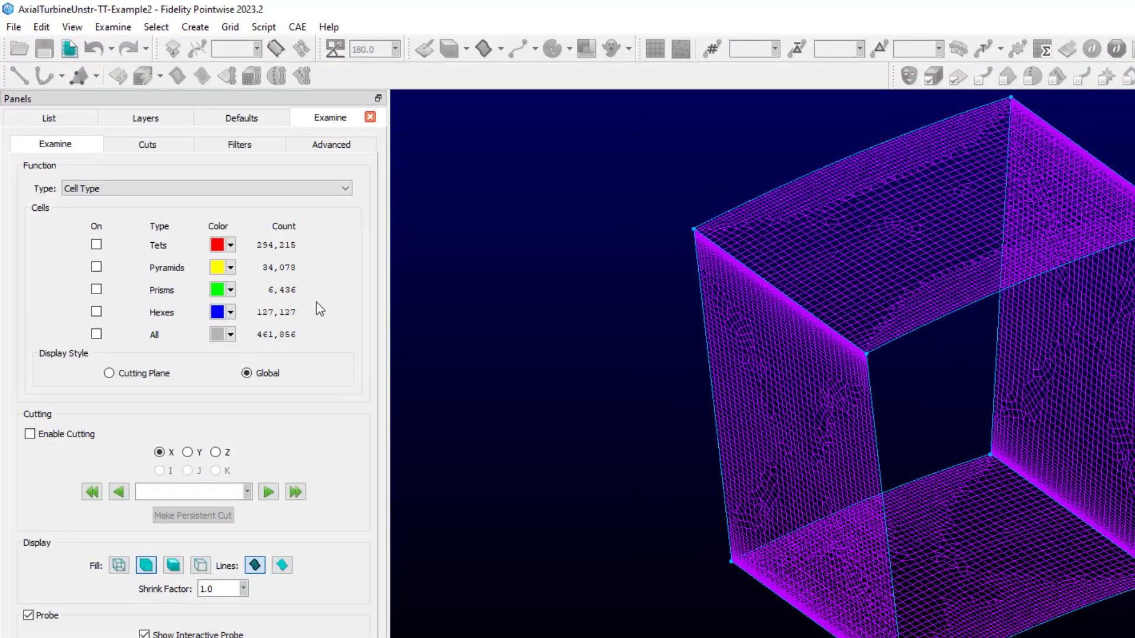
pyautogui.click(64, 436)
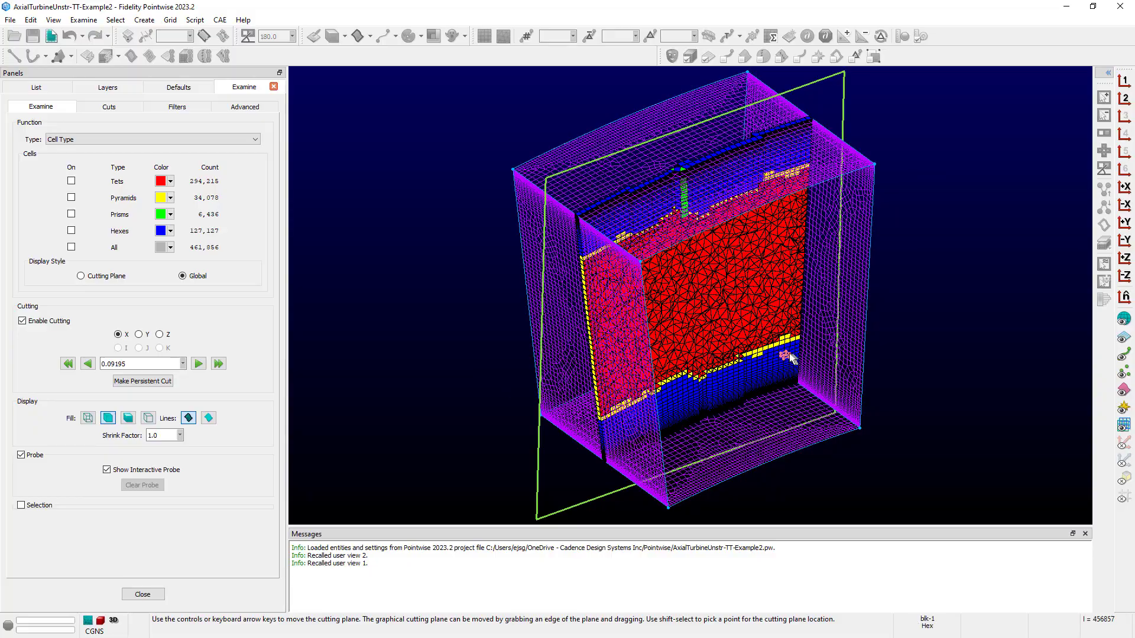
pyautogui.click(156, 594)
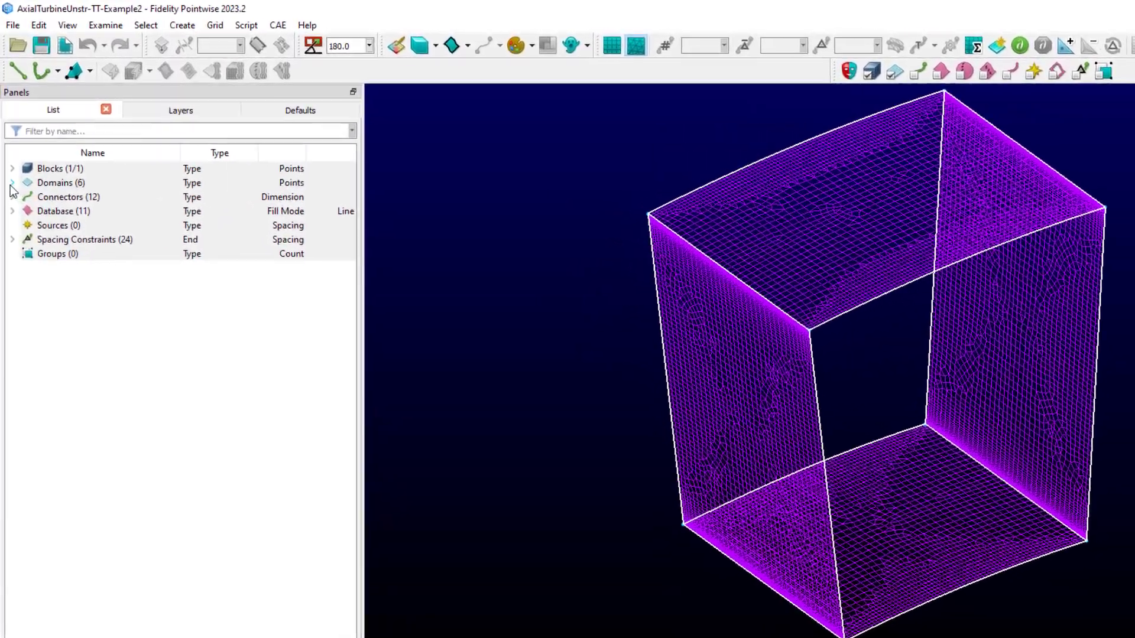
# Expand the domain list and identify each domain in the model, comparing Periodic2-dom with Periodic1-dom.
pyautogui.click(12, 183)
pyautogui.click(89, 198)
pyautogui.click(83, 225)
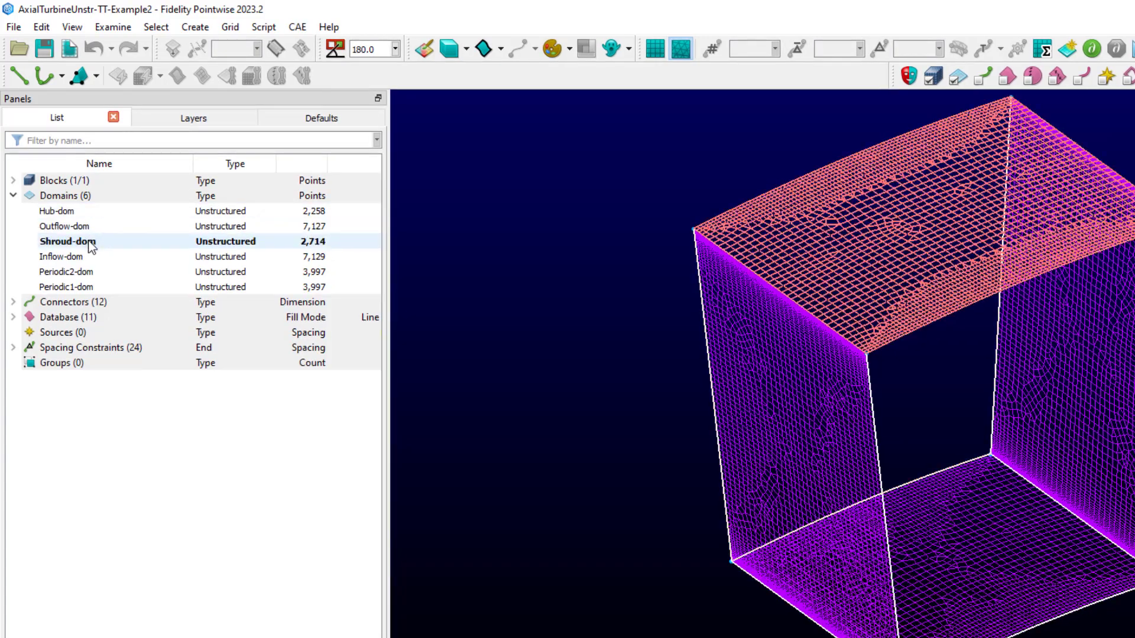
pyautogui.click(92, 256)
pyautogui.click(100, 271)
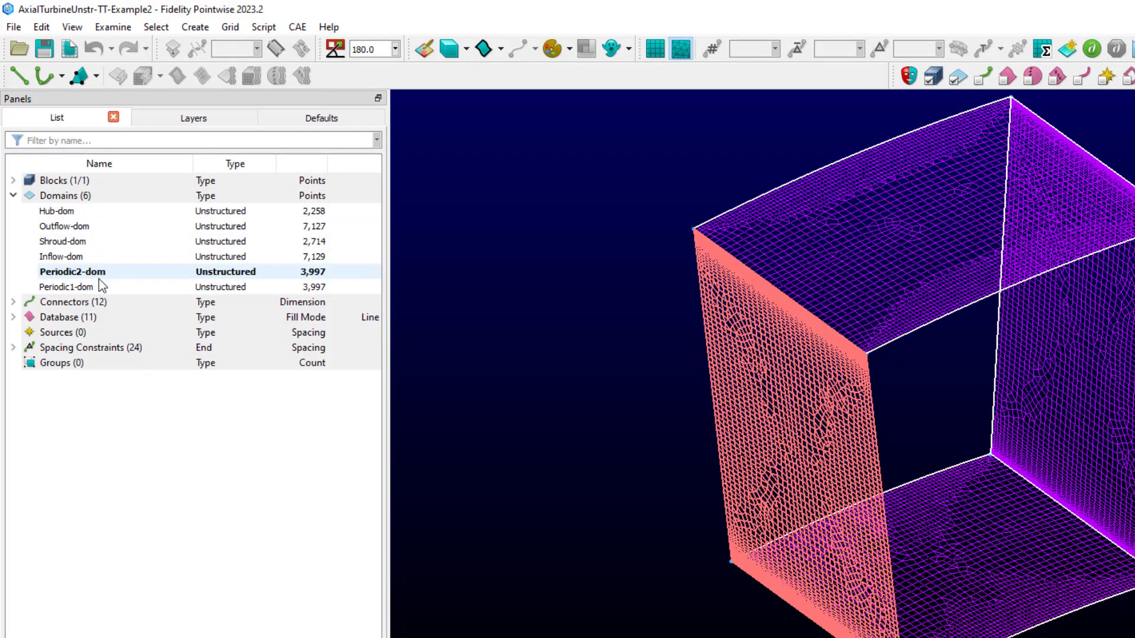
pyautogui.click(101, 288)
pyautogui.click(108, 274)
pyautogui.click(113, 288)
pyautogui.click(112, 273)
pyautogui.click(113, 288)
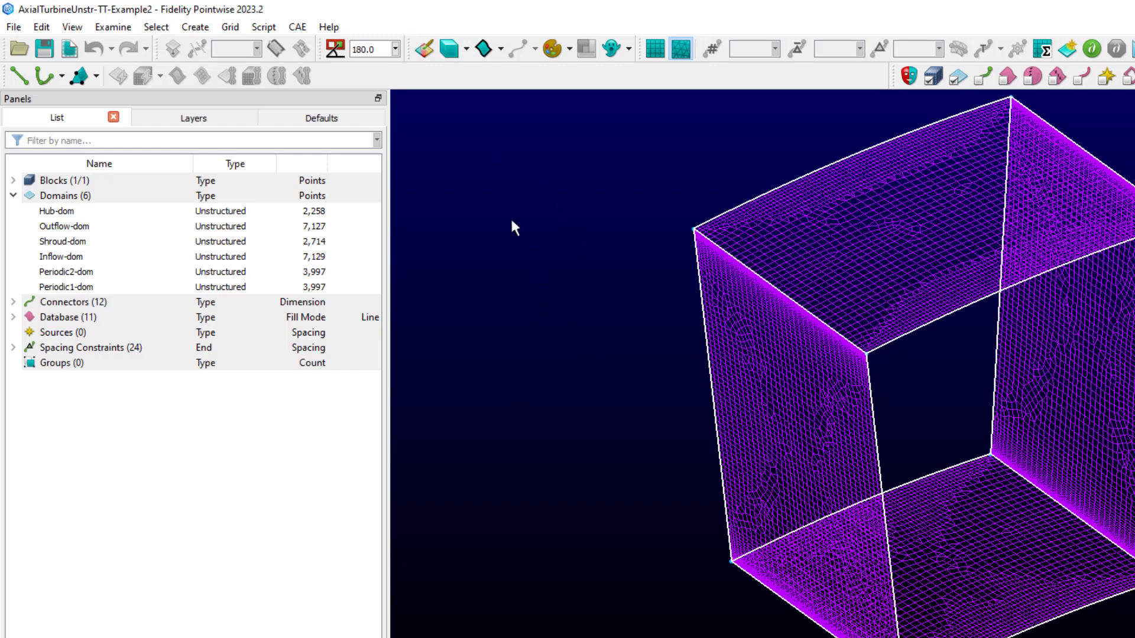
pyautogui.click(201, 28)
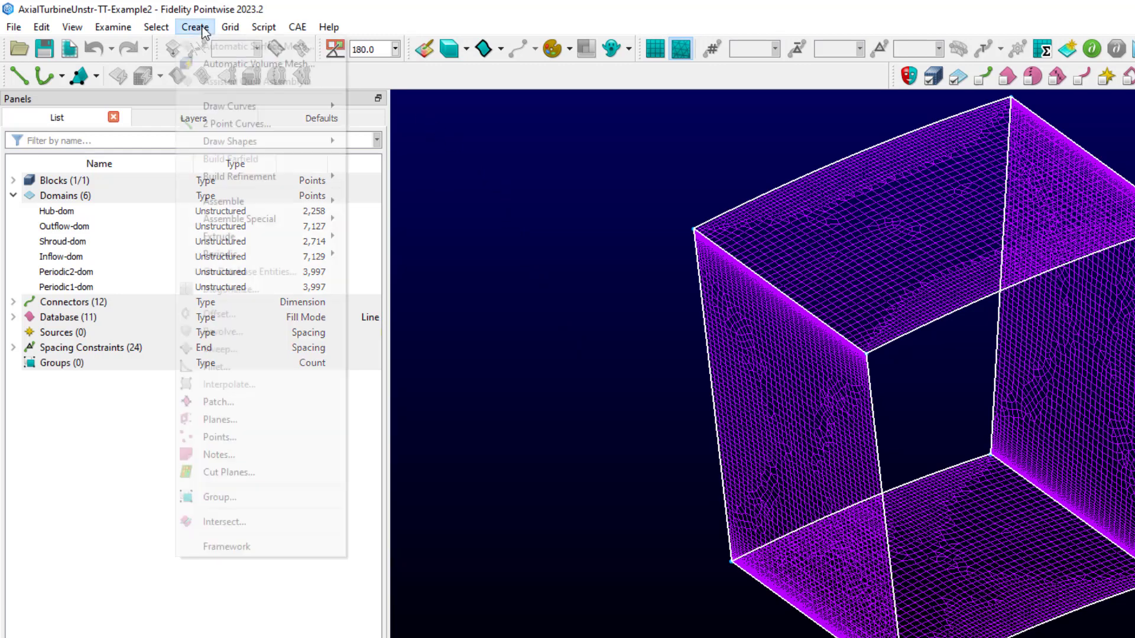
pyautogui.moveTo(222, 251)
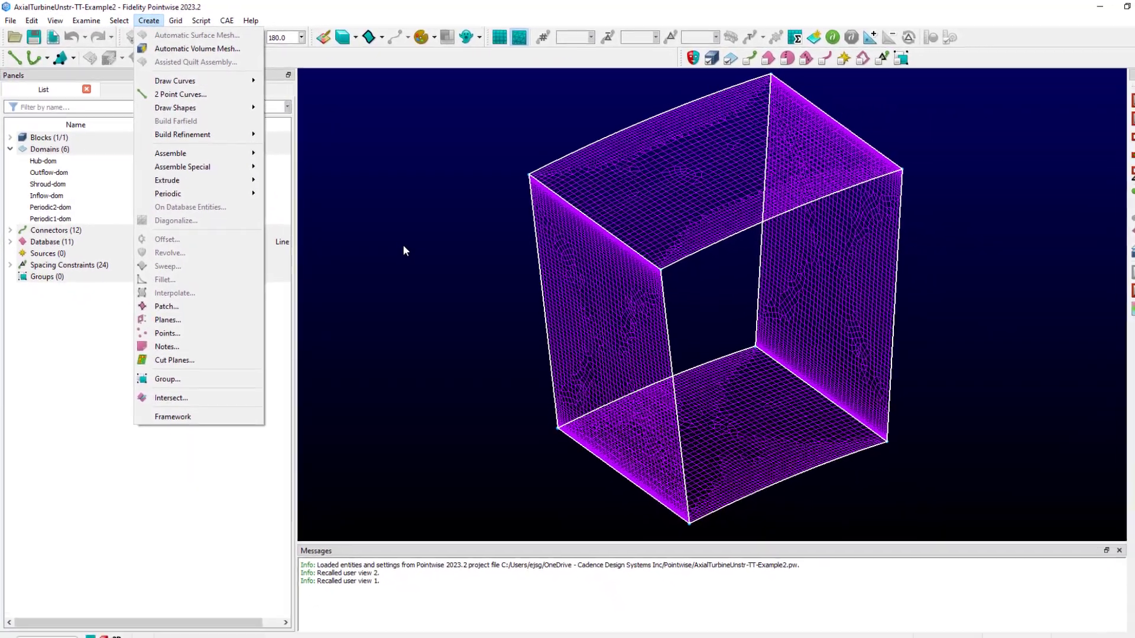
pyautogui.click(391, 242)
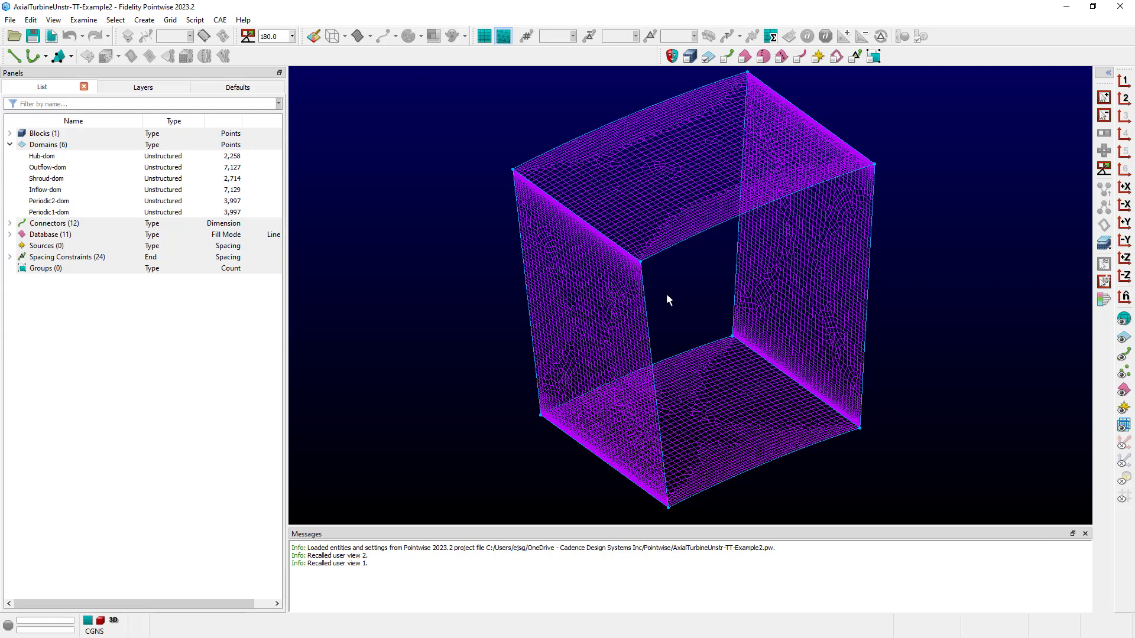
# Delete the Periodic2-dom domain.
pyautogui.click(599, 319)
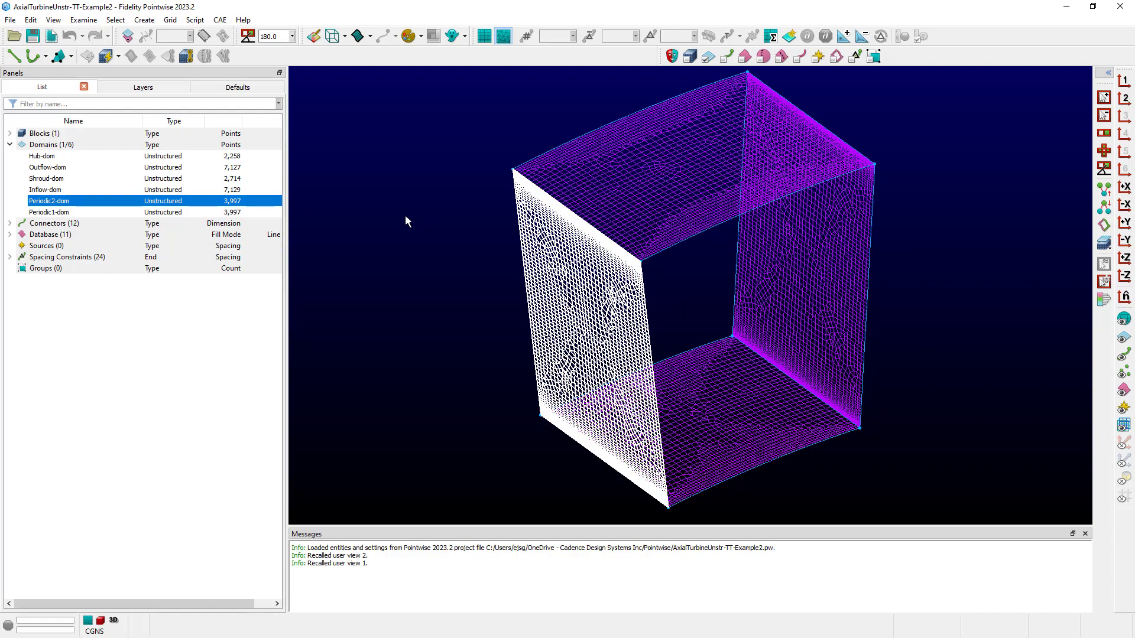
pyautogui.press('Delete')
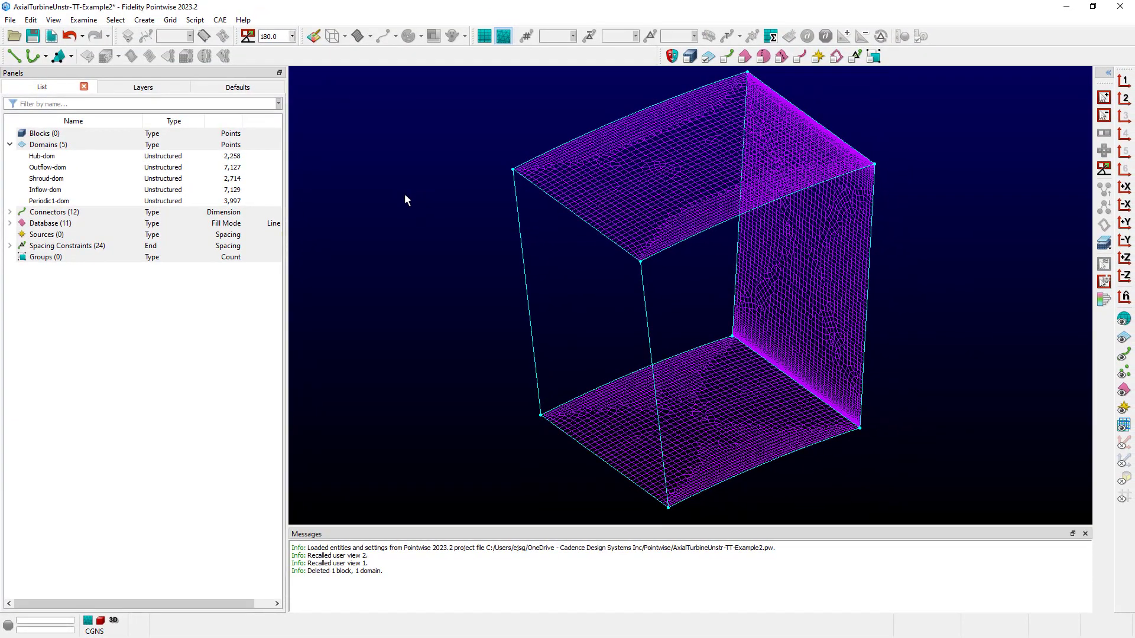
# Create a rotationally periodic copy of Periodic1-dom at a 10.0 degree angle about the X axis through point 0 0 0.
pyautogui.click(796, 280)
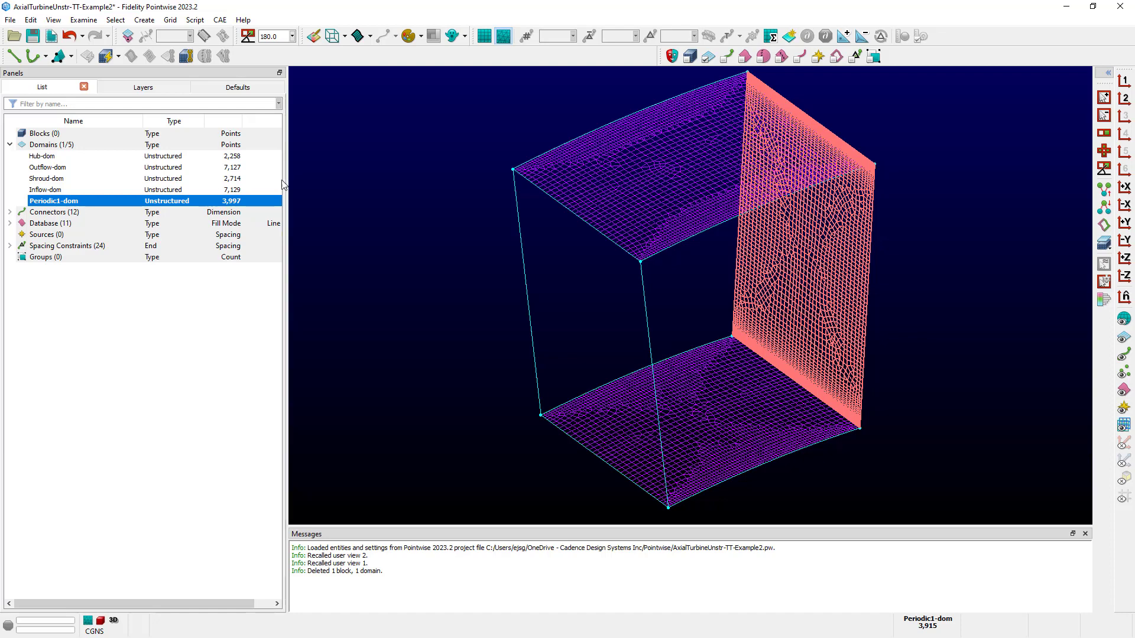
pyautogui.click(144, 20)
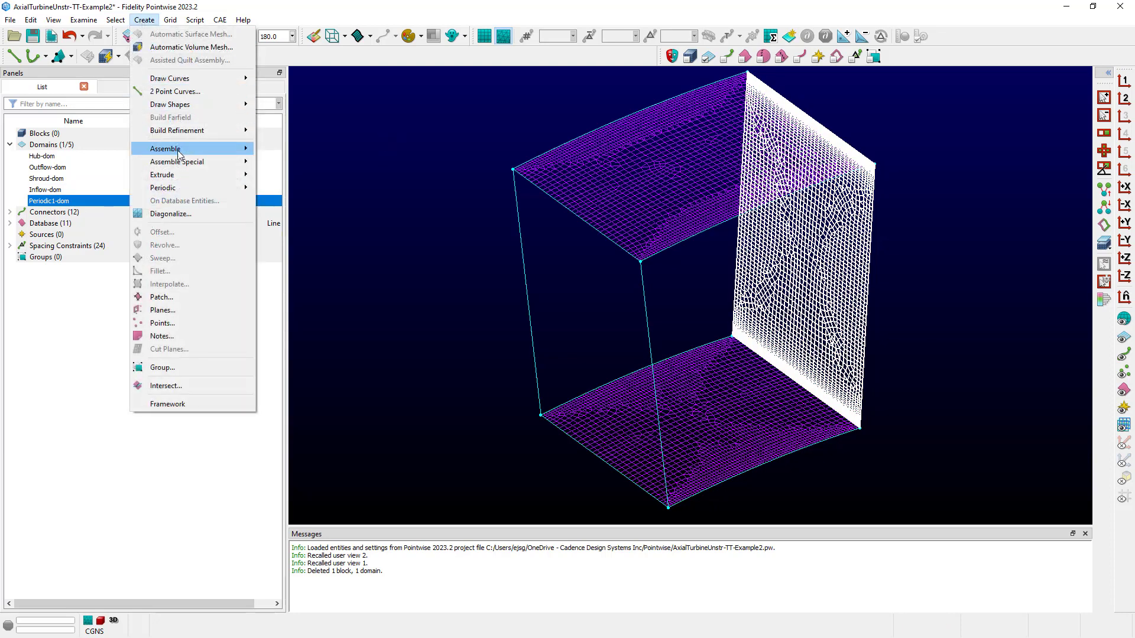
pyautogui.moveTo(190, 188)
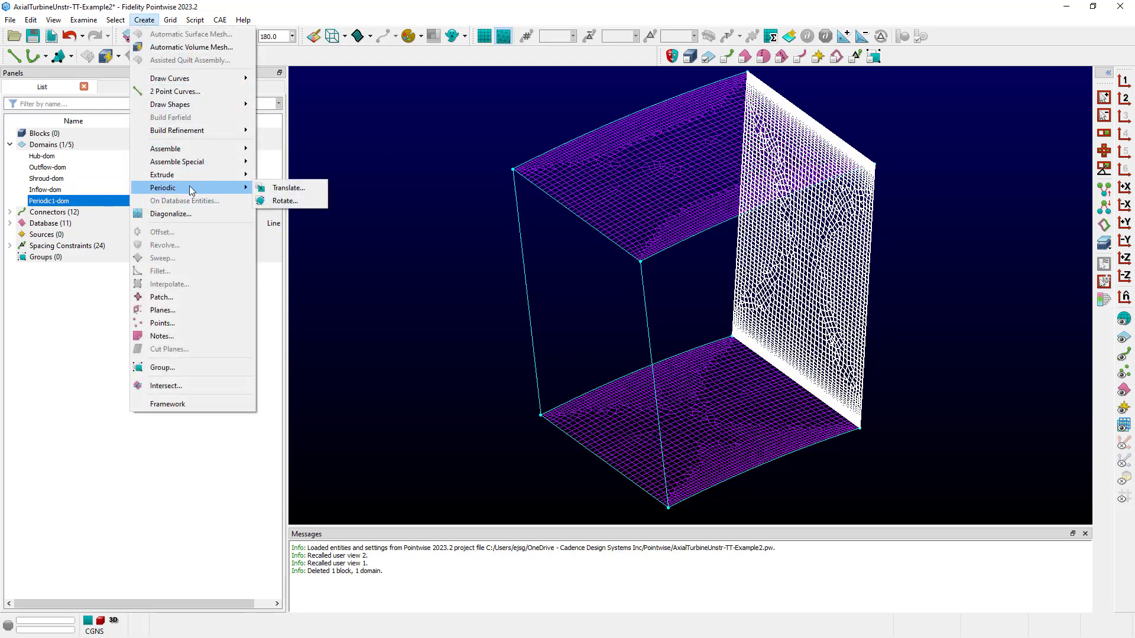
pyautogui.click(293, 202)
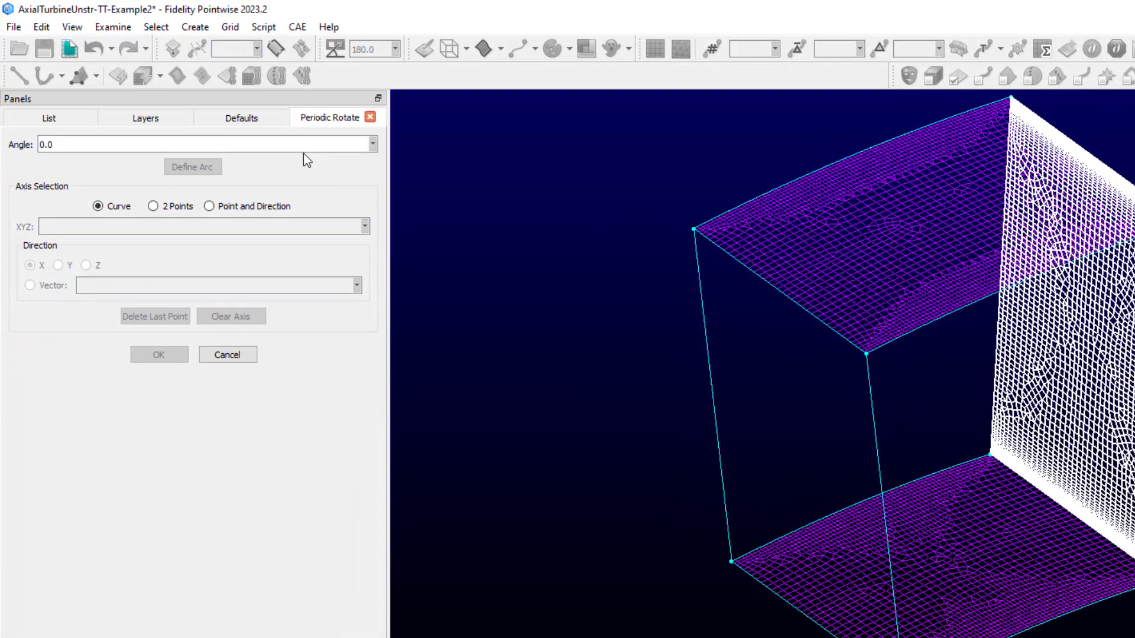
pyautogui.click(42, 145)
pyautogui.write('1')
pyautogui.click(233, 207)
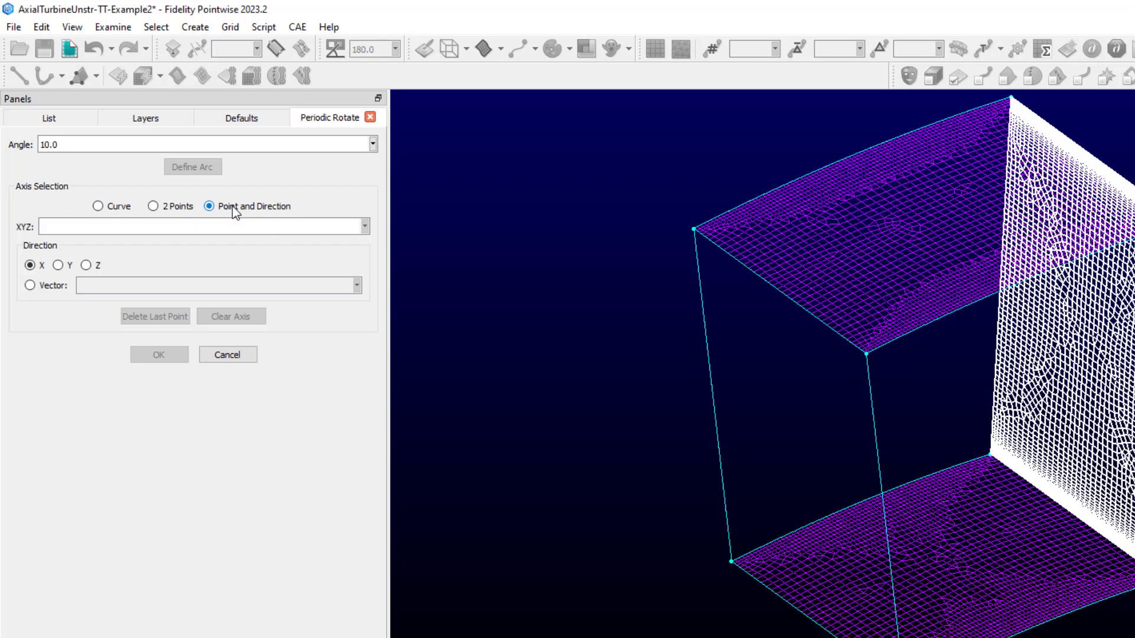
pyautogui.click(112, 230)
pyautogui.write('0 0 0')
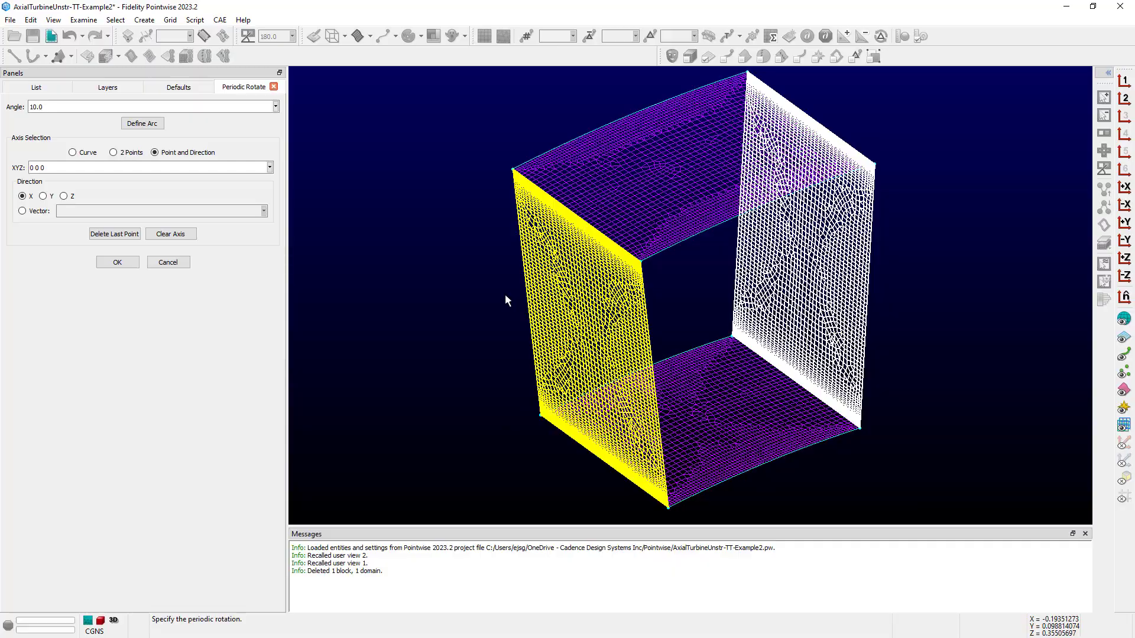
pyautogui.click(112, 262)
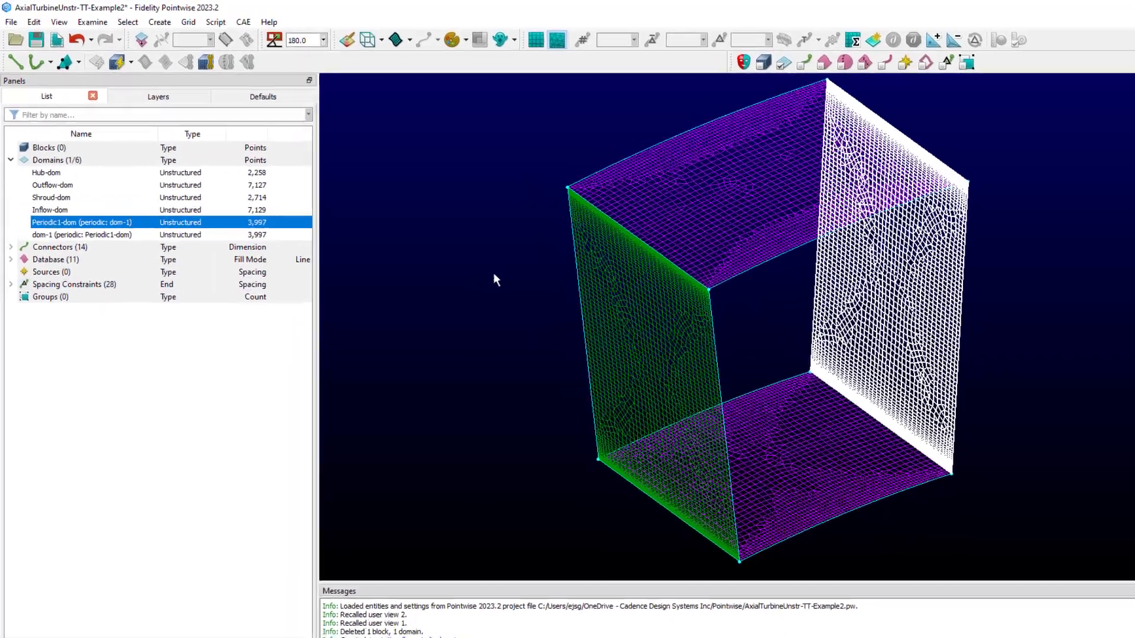
pyautogui.click(463, 259)
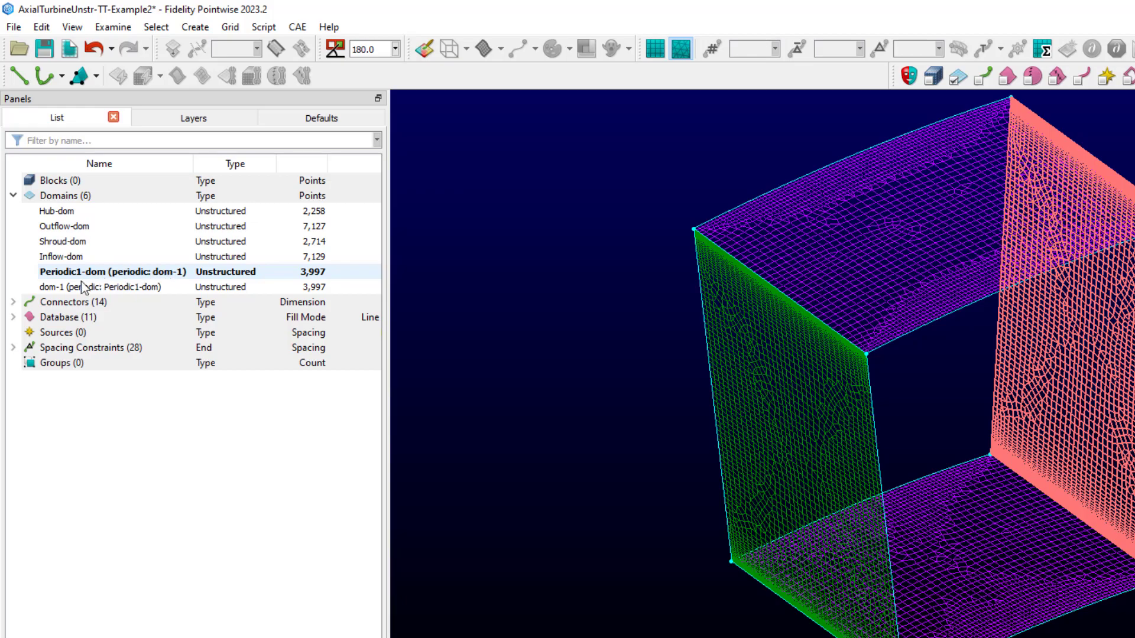
# Compare the new periodic domain dom-1 with its source Periodic1-dom in the model.
pyautogui.click(53, 288)
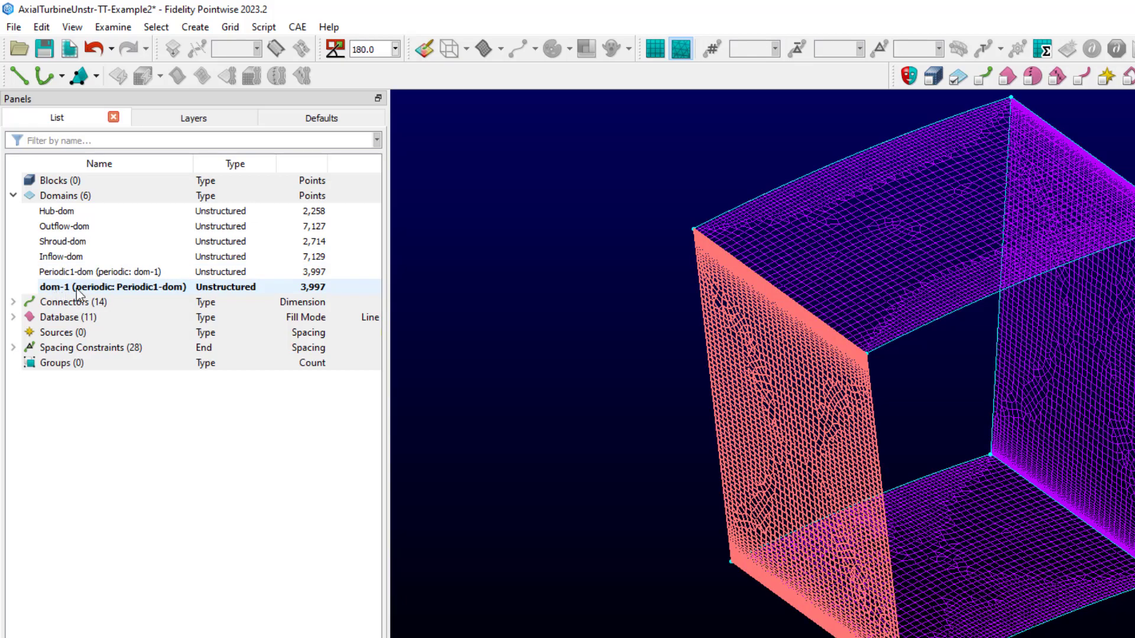
pyautogui.click(116, 275)
pyautogui.click(117, 285)
pyautogui.click(119, 273)
pyautogui.click(120, 284)
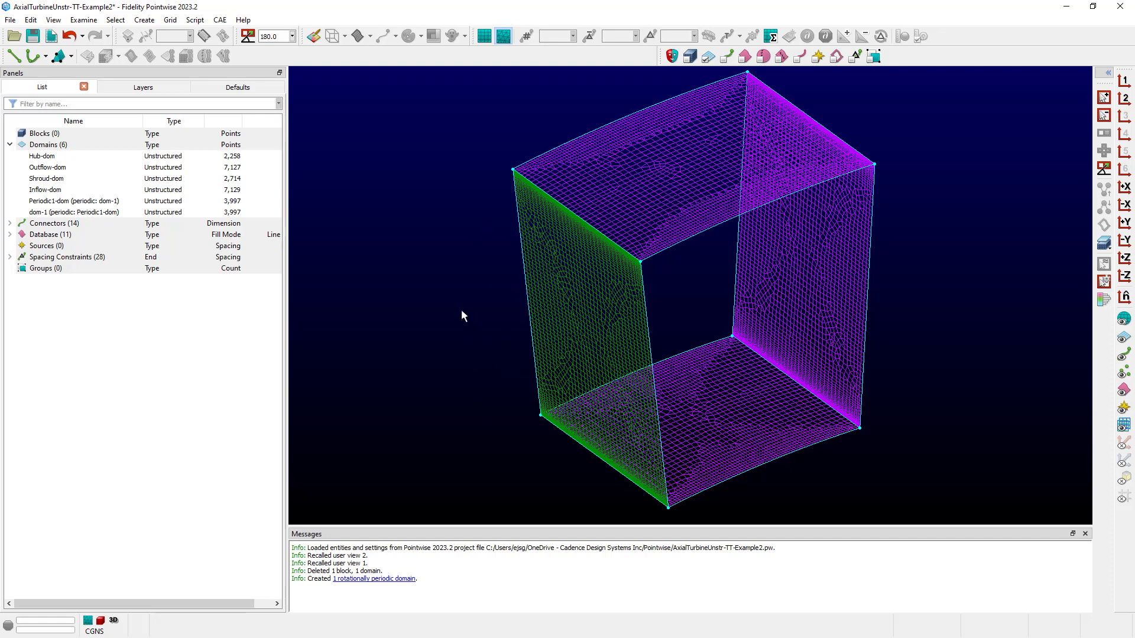
# Try to assemble a block from all six domains.
pyautogui.click(69, 148)
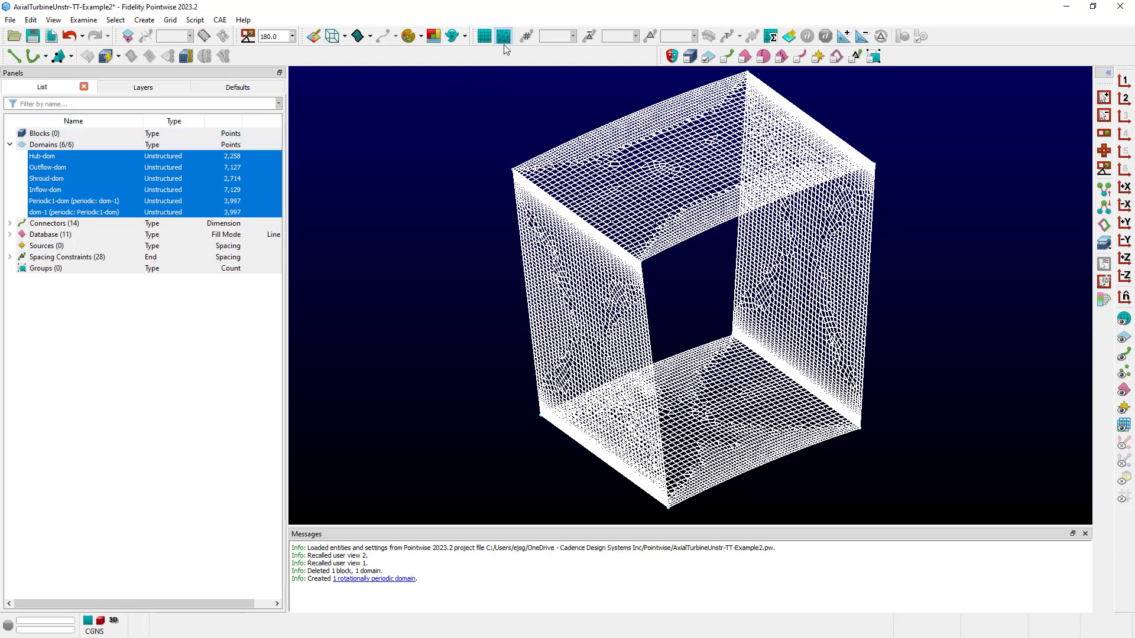
pyautogui.click(186, 57)
pyautogui.click(443, 269)
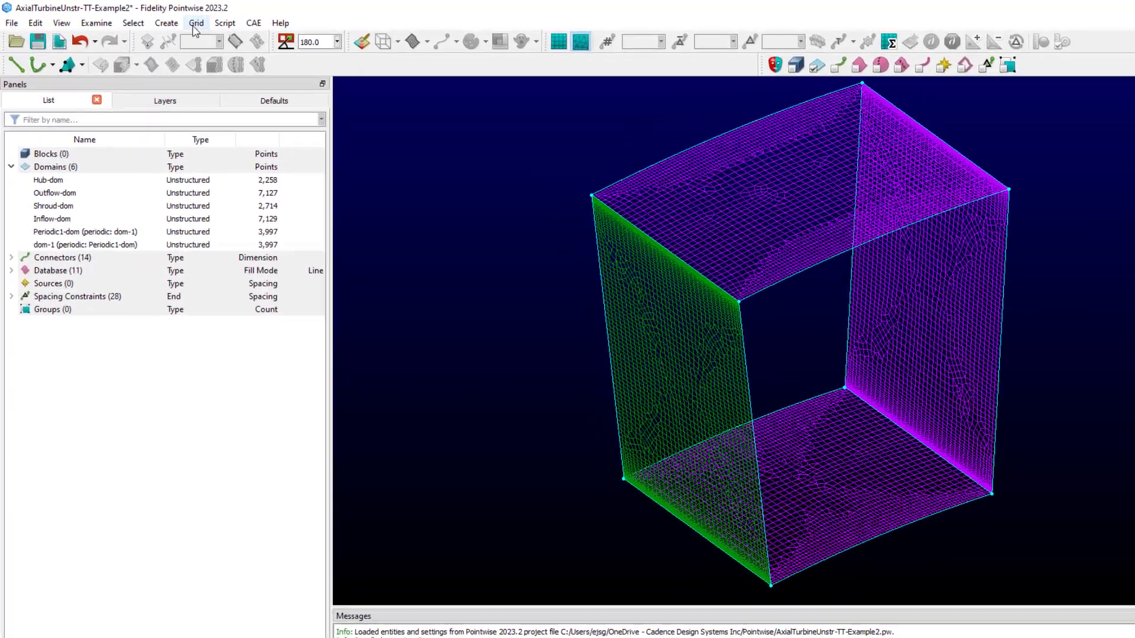
# Merge the connector pairs con-40/con-27 and con-38/con-33, found as connector-connector pairs with a tolerance of .0001.
pyautogui.click(169, 20)
pyautogui.click(243, 174)
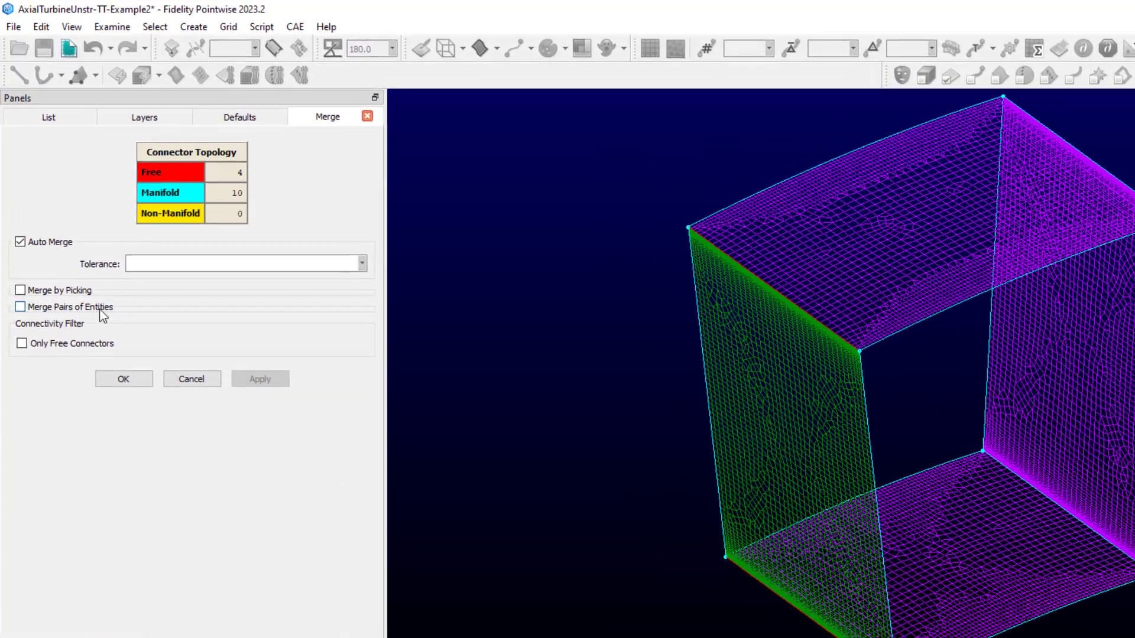
pyautogui.click(49, 312)
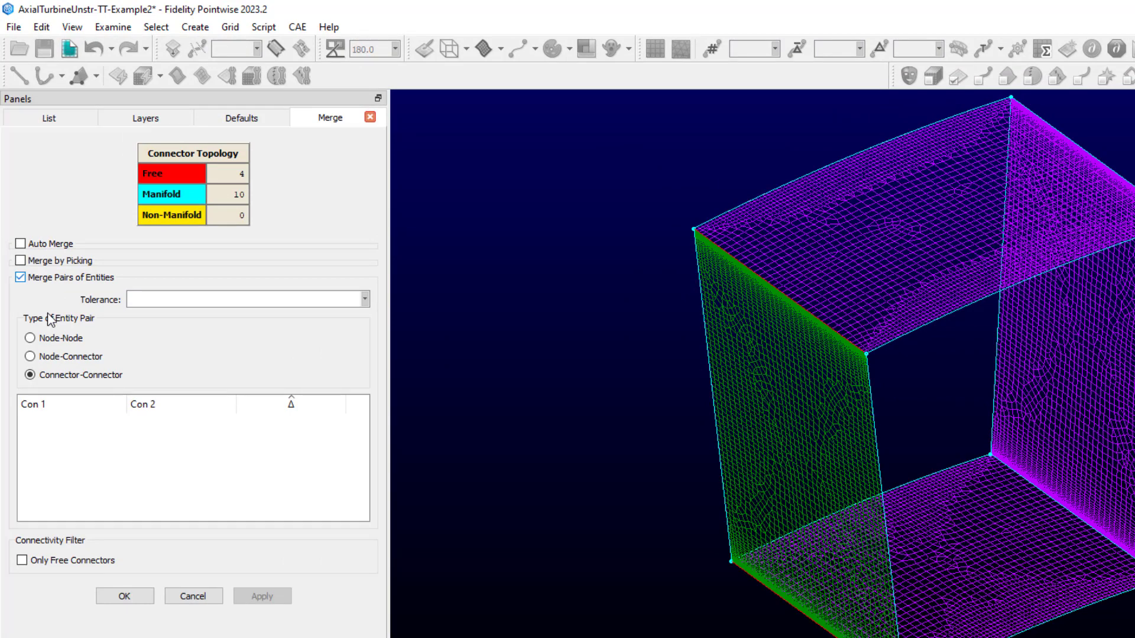
pyautogui.click(156, 300)
pyautogui.write('.0001')
pyautogui.press('Return')
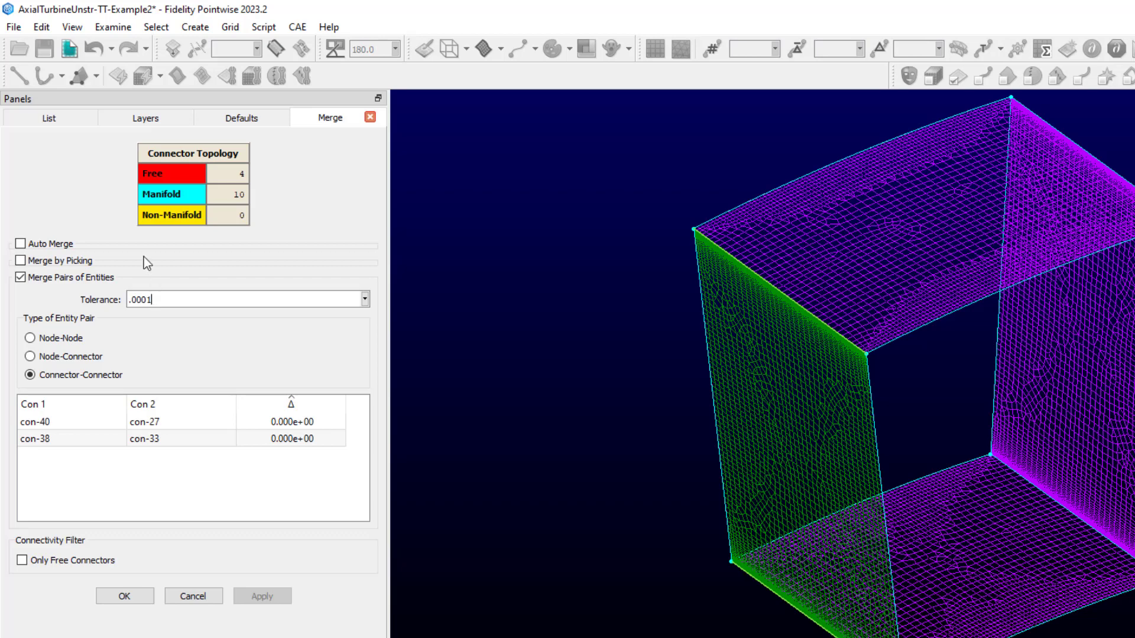
pyautogui.click(80, 423)
pyautogui.keyDown('shift'); pyautogui.click(83, 440); pyautogui.keyUp('shift')
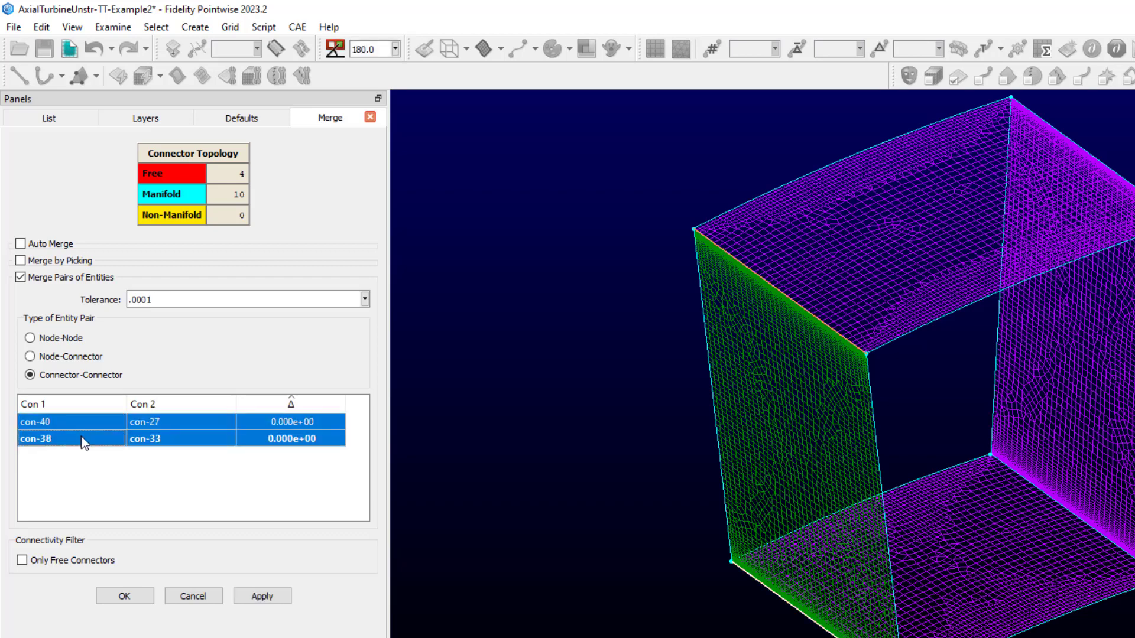
pyautogui.click(126, 599)
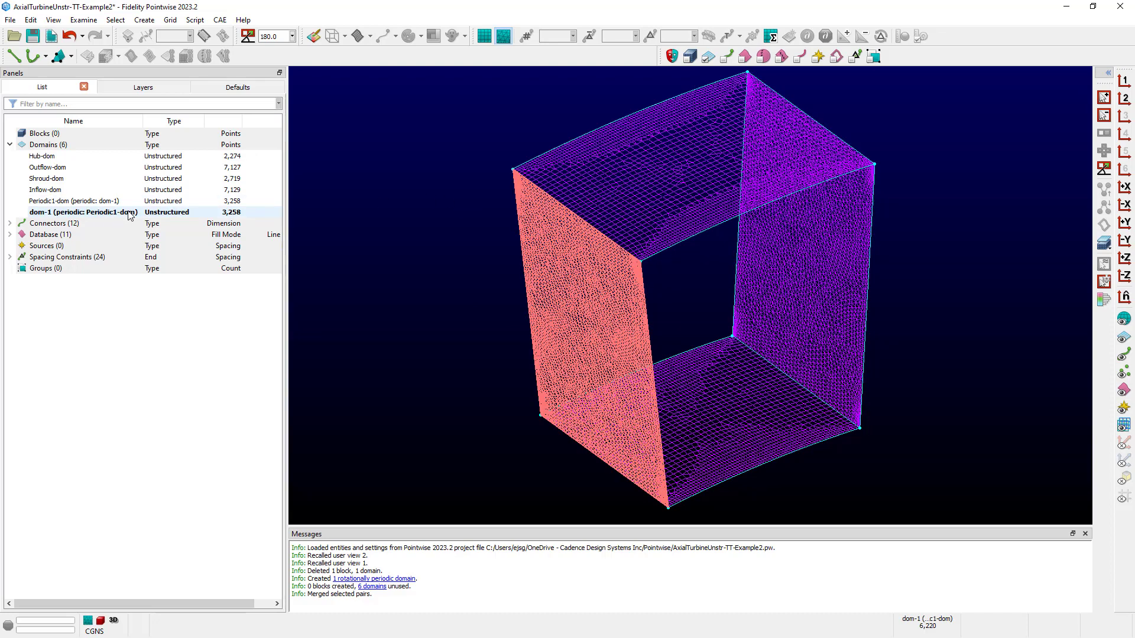
# Reselect the six unused domains and assemble them into a block.
pyautogui.click(373, 587)
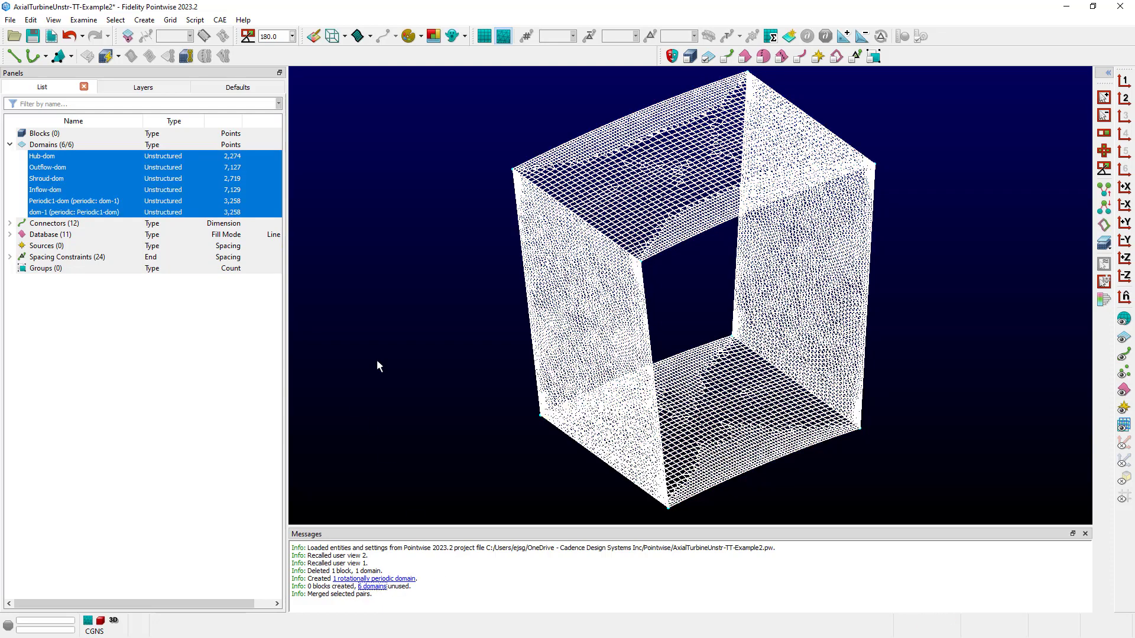
pyautogui.click(186, 58)
# Set the new block's T-Rex attributes for solving to 50 maximum layers and a growth rate of 1.1, with attributes pushed.
pyautogui.click(615, 118)
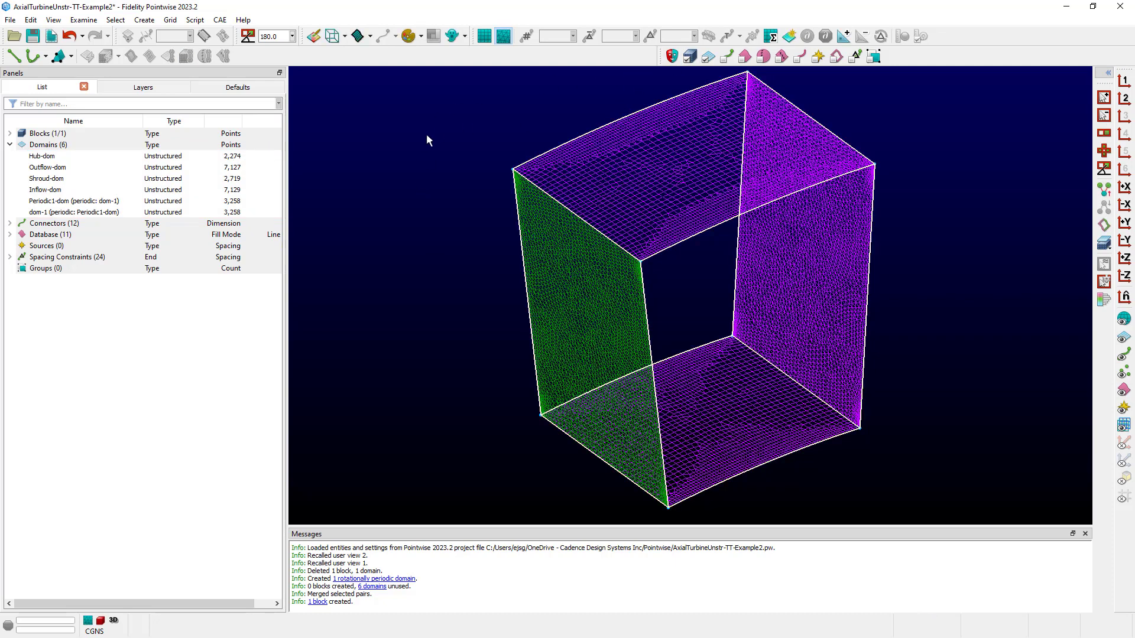
pyautogui.click(170, 19)
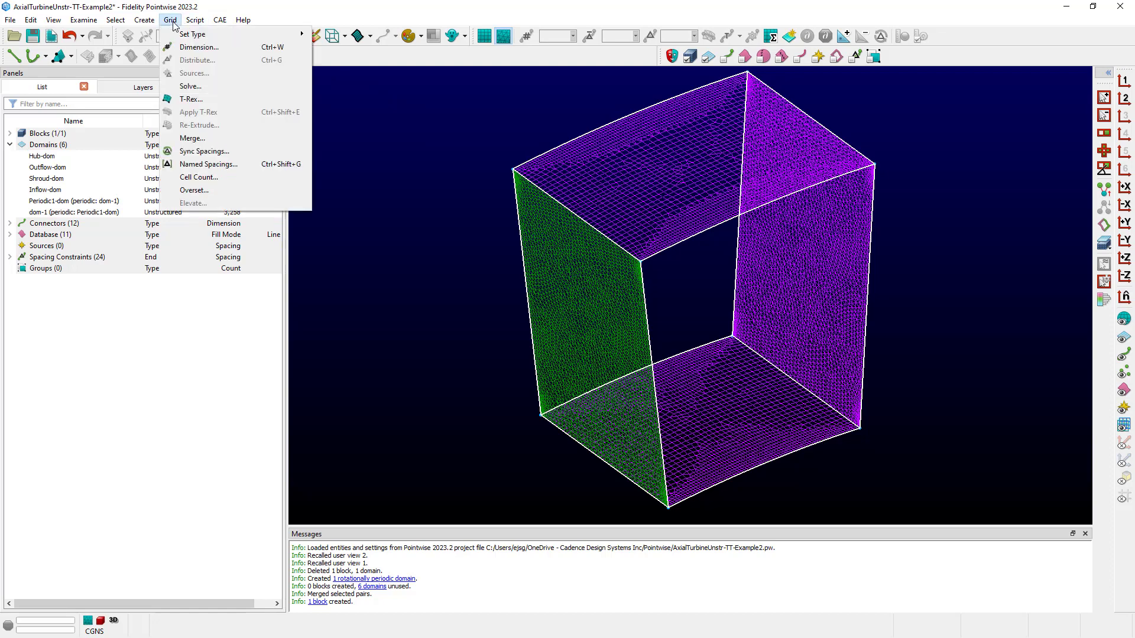
pyautogui.click(195, 87)
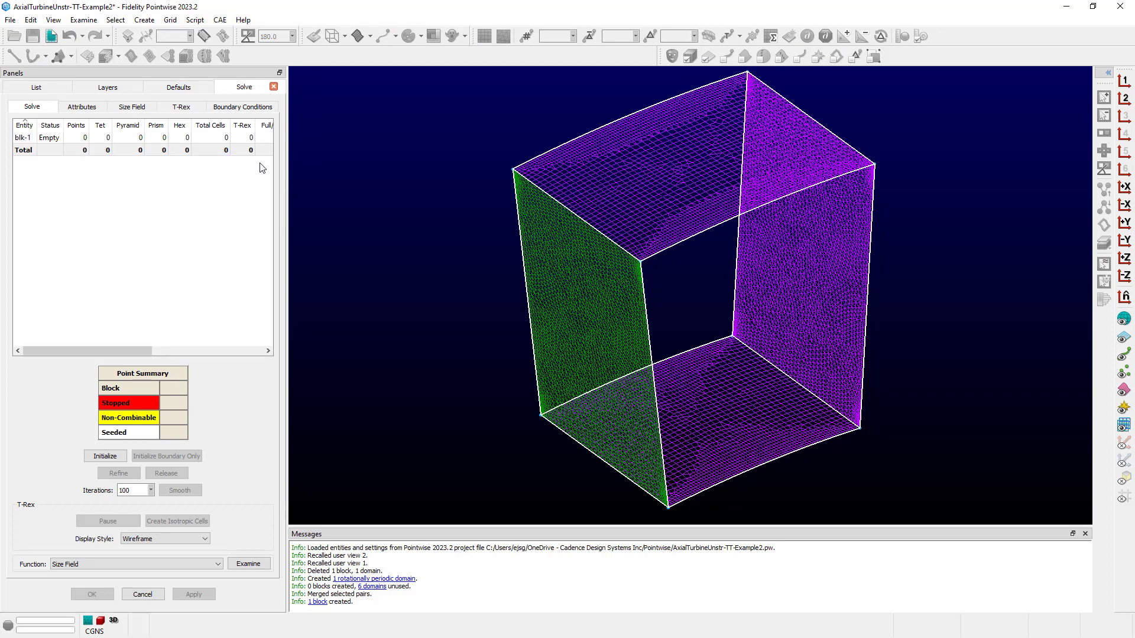
pyautogui.click(180, 109)
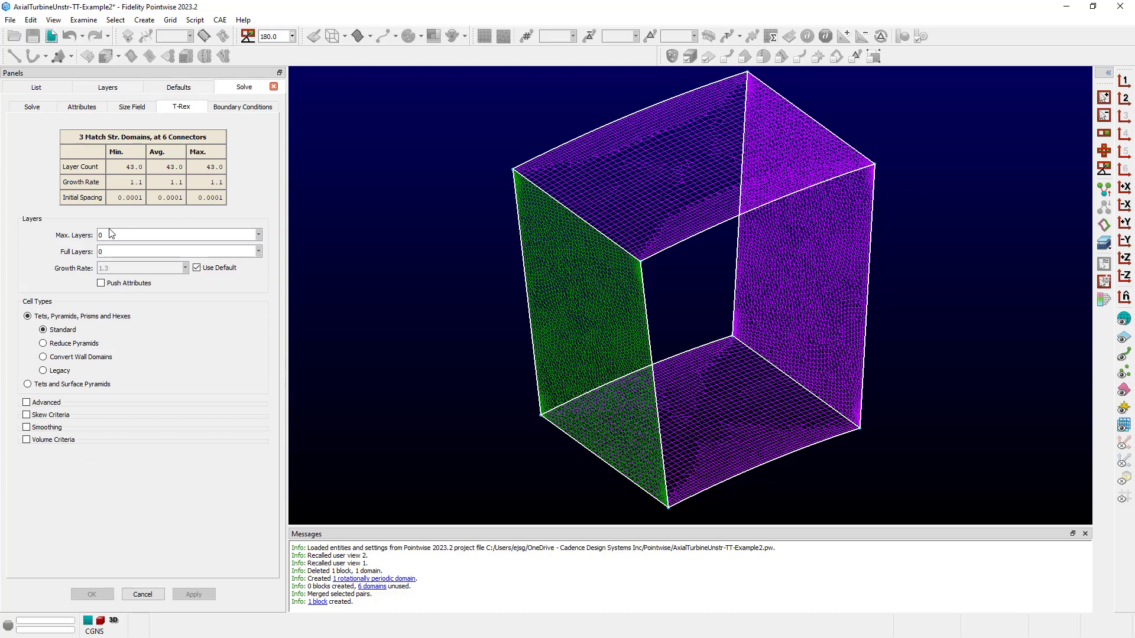
pyautogui.doubleClick(134, 235)
pyautogui.write('50')
pyautogui.click(197, 267)
pyautogui.click(131, 267)
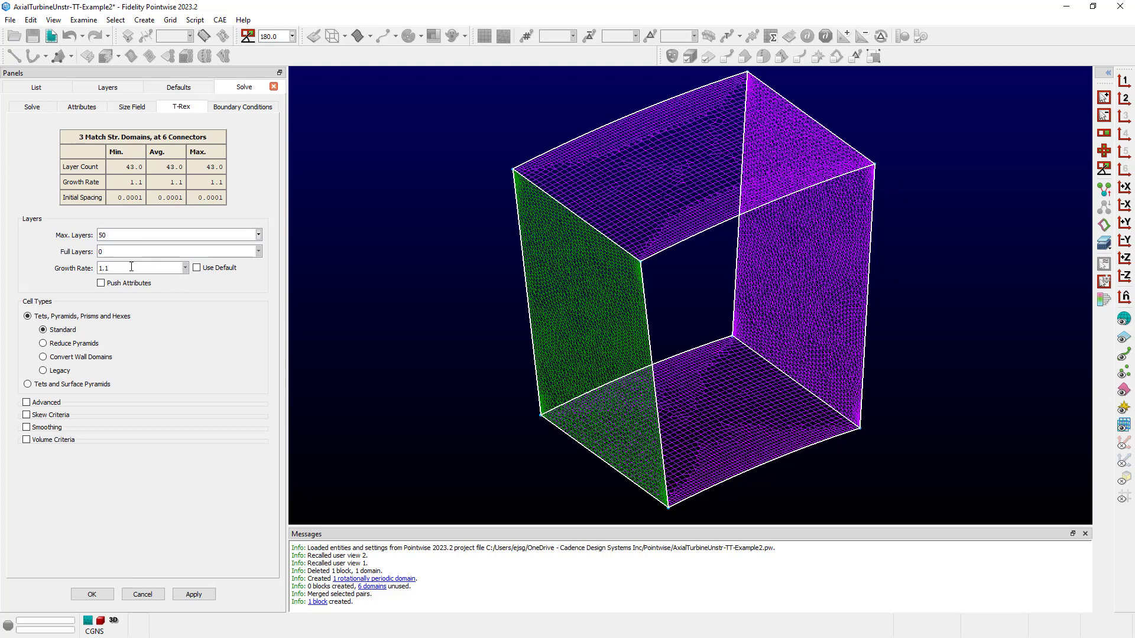
pyautogui.click(101, 284)
# Apply the Periodics match boundary condition to the block's unspecified periodic domain and initialize the volume mesh.
pyautogui.click(243, 107)
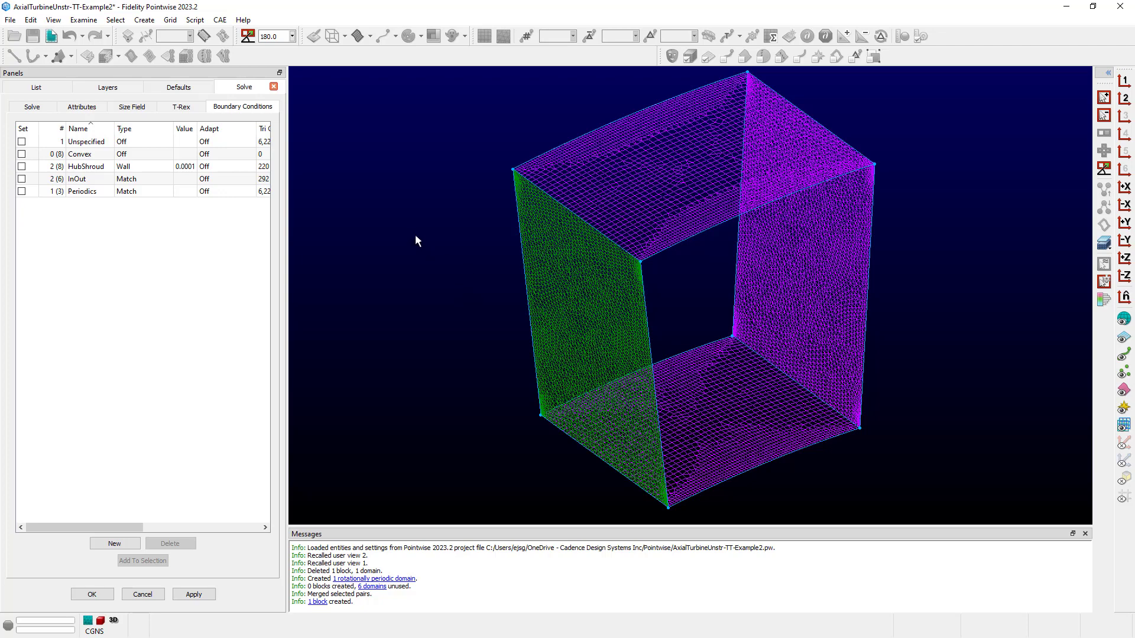
pyautogui.click(600, 284)
pyautogui.click(603, 287)
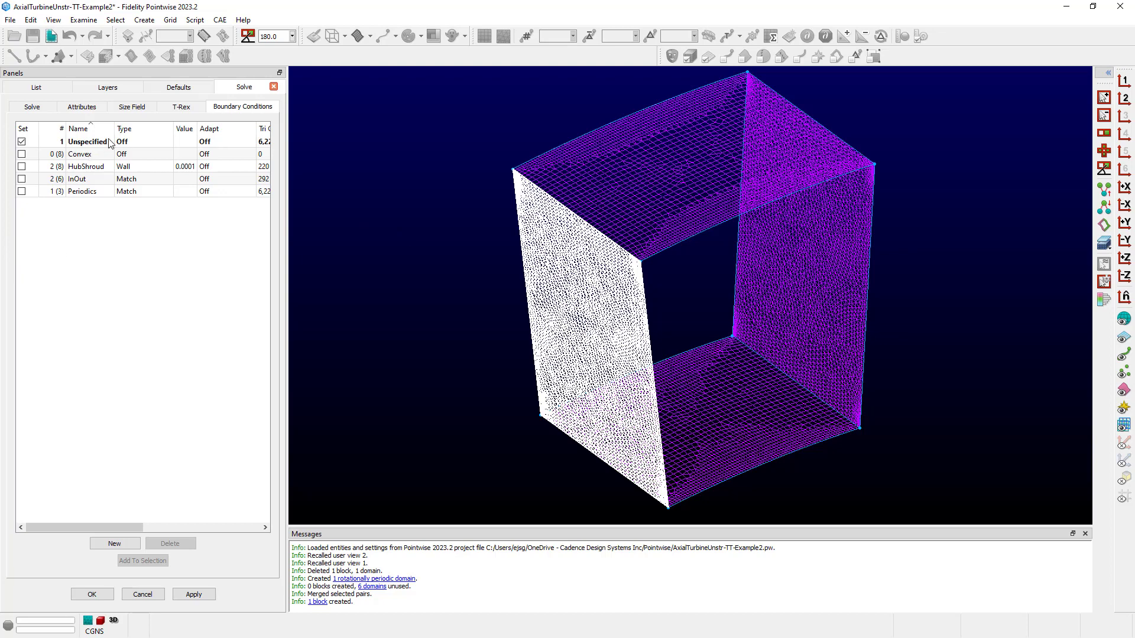
pyautogui.click(21, 192)
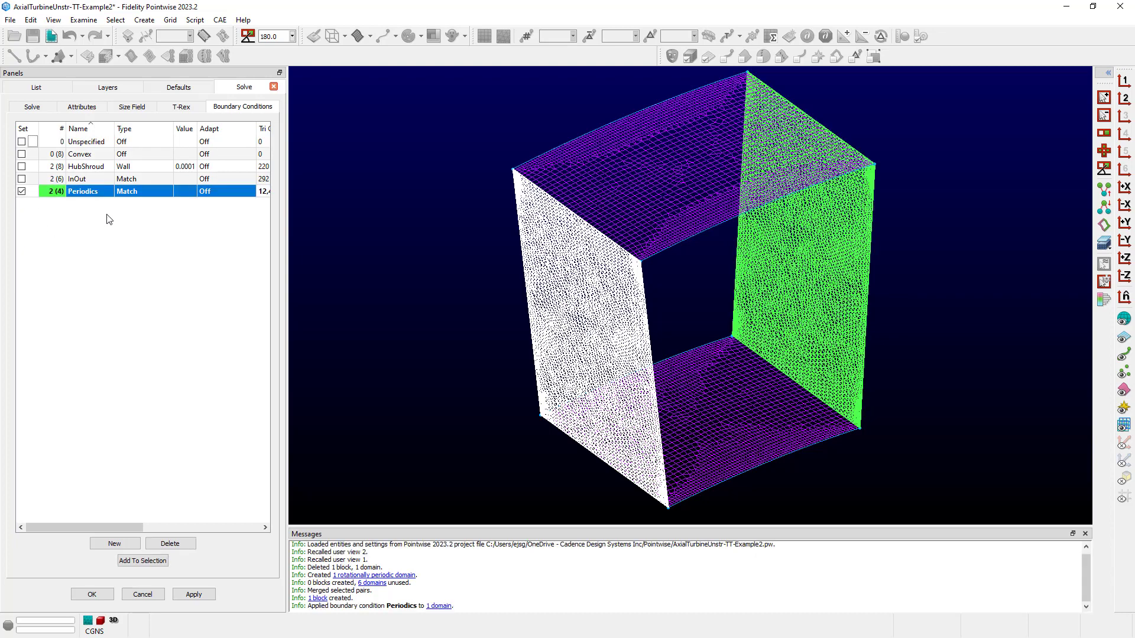
pyautogui.click(33, 107)
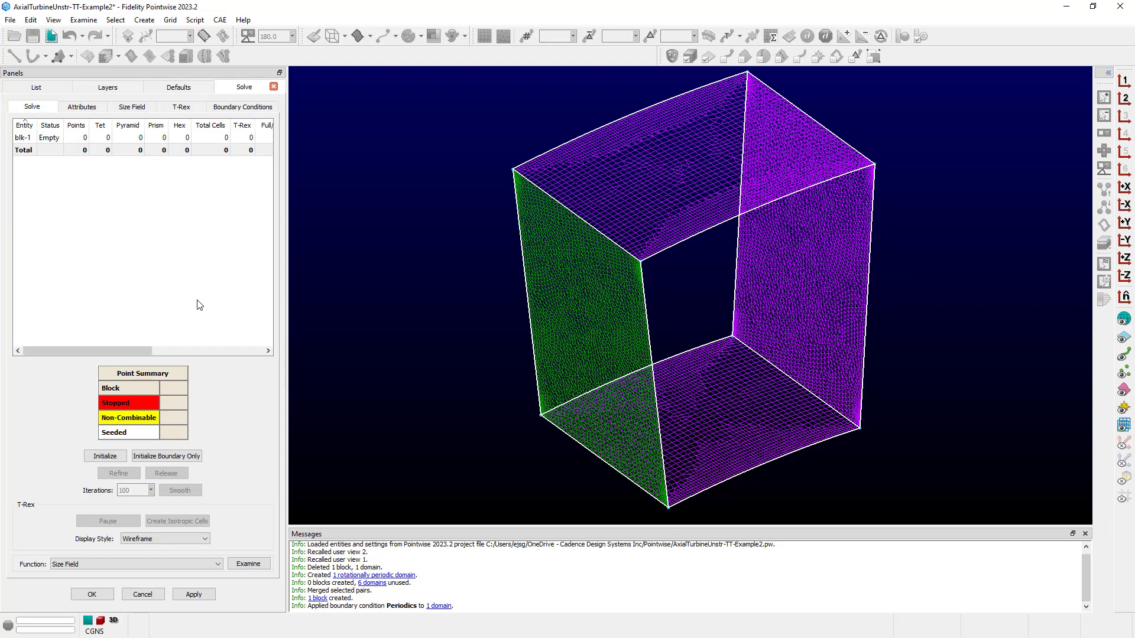
pyautogui.click(105, 457)
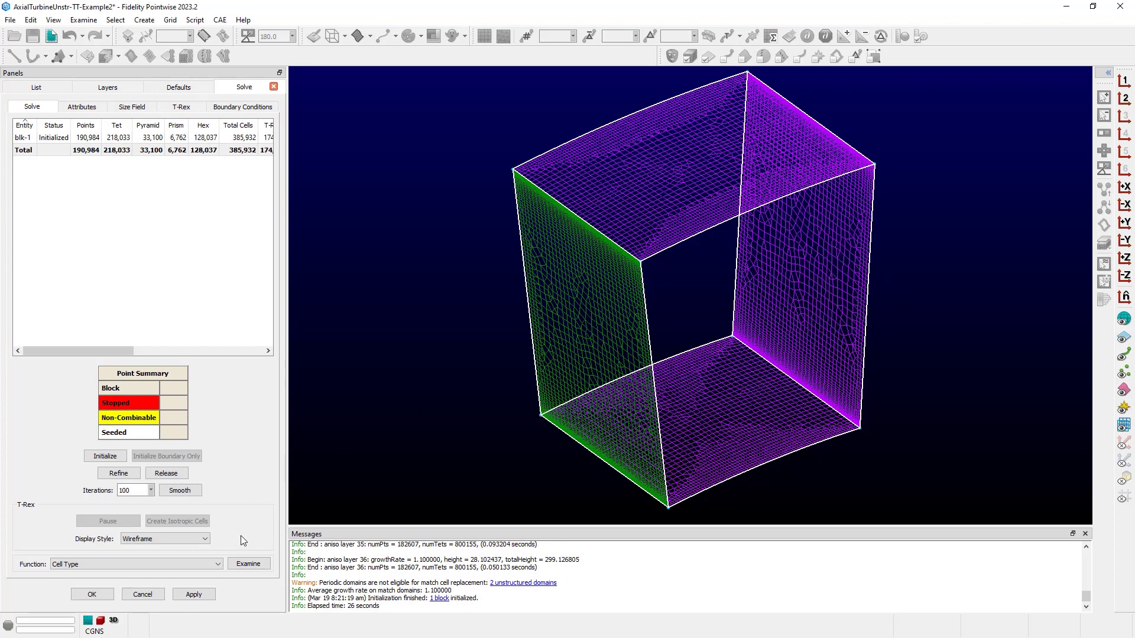
# Examine the initialized block's cell types on an X cutting plane, moving the plane to about X 0.076.
pyautogui.click(248, 564)
pyautogui.click(47, 323)
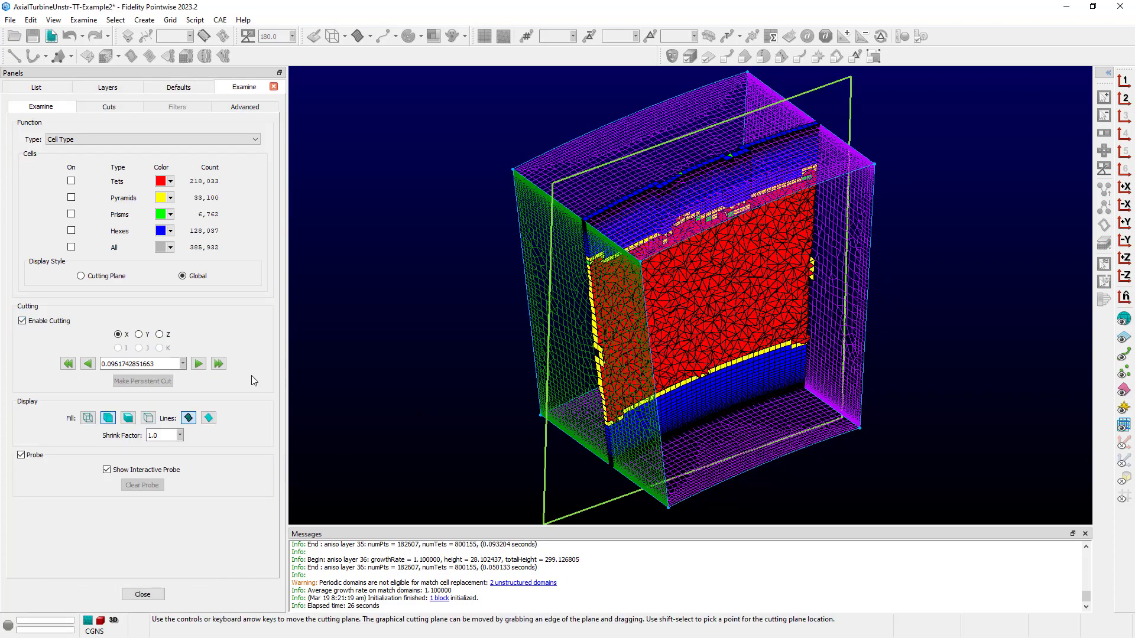
pyautogui.moveTo(539, 455); pyautogui.dragTo(511, 428)
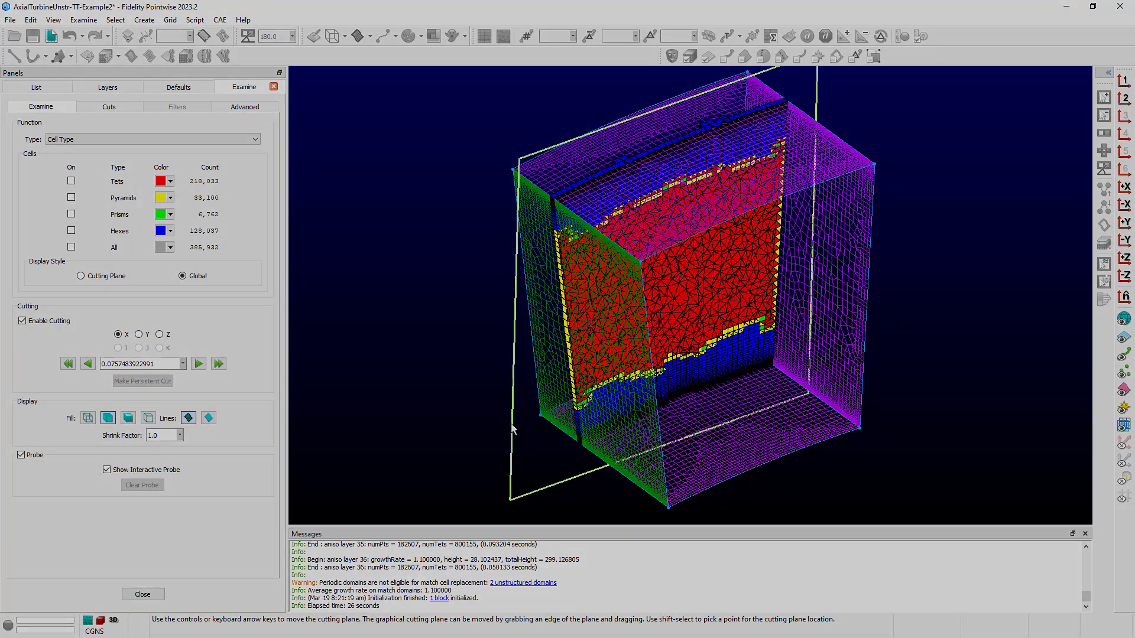